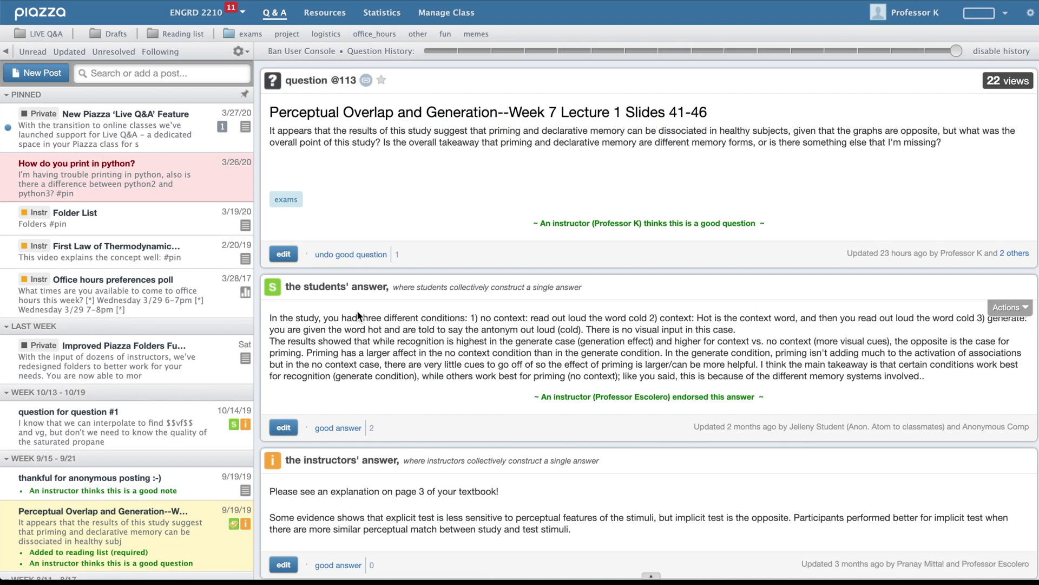
Open Manage Class to show the ENGRD 2210 general settings page.
click(439, 16)
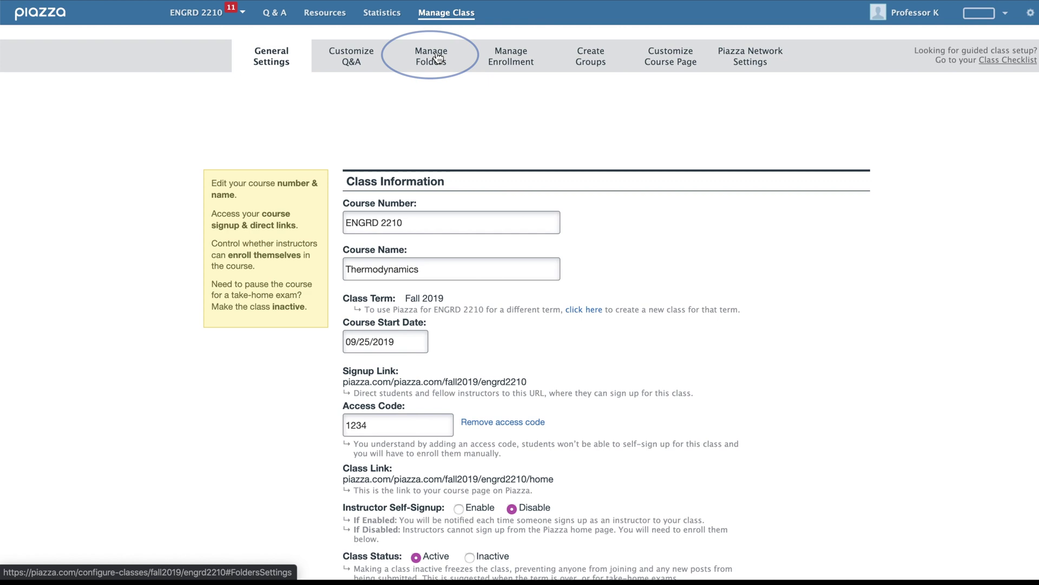
Add numbered folders hw1, hw2 and hw3 in Manage Folders.
click(430, 56)
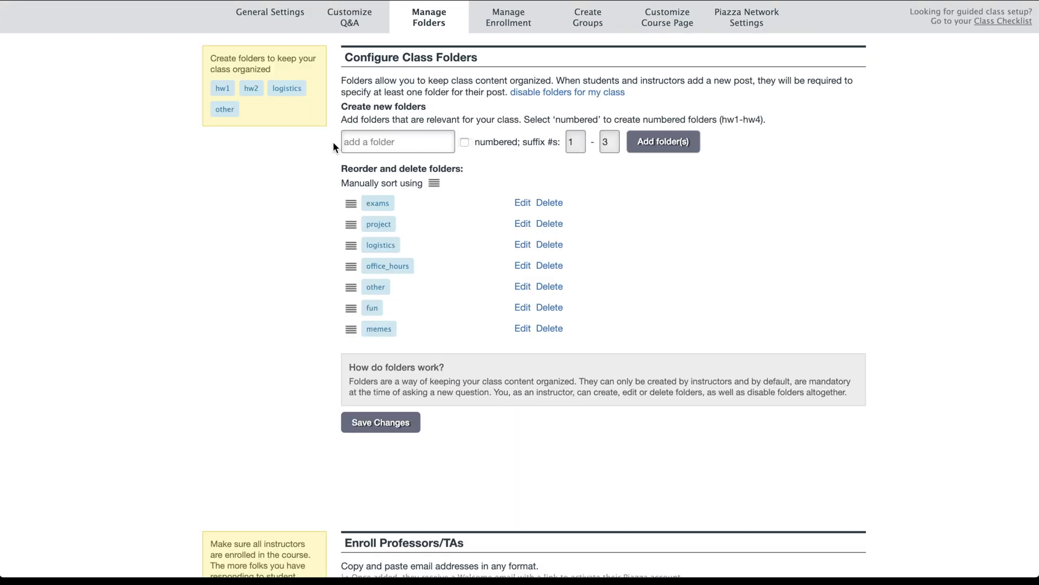
click(368, 142)
text(hw)
click(465, 143)
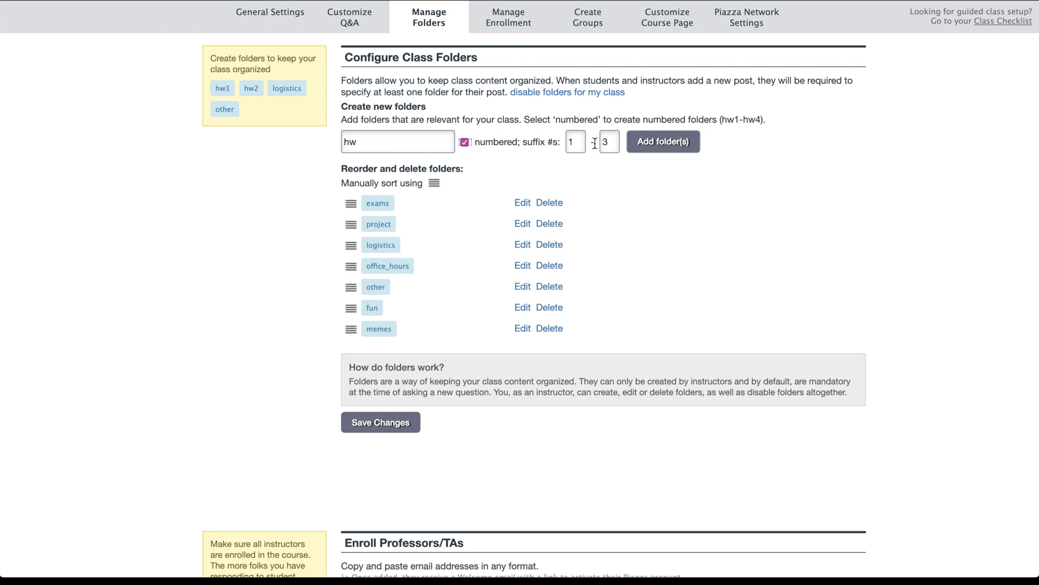
click(634, 146)
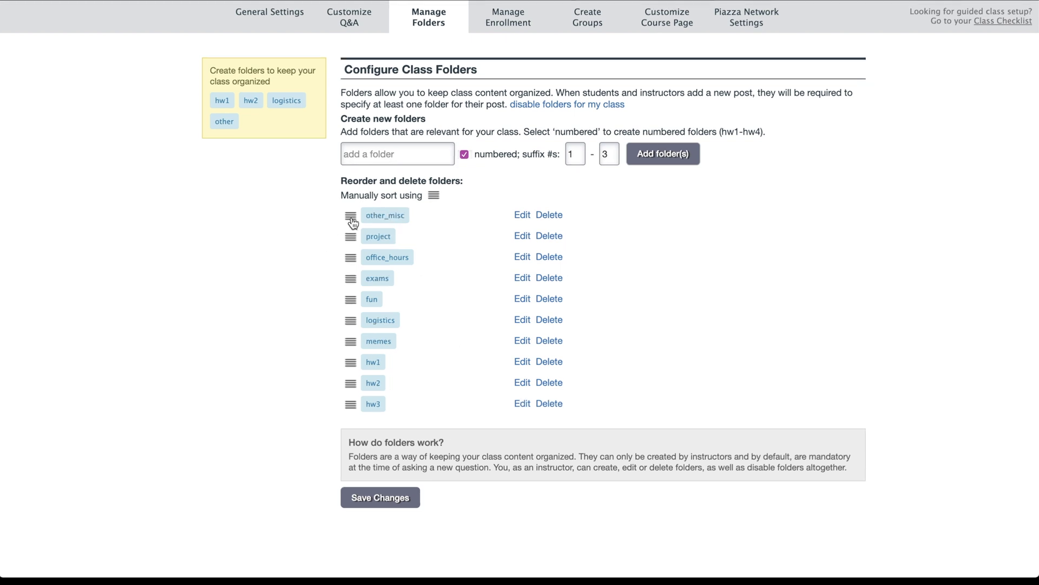
Move other_misc below fun and rename the project folder to project_part1.
drag(350, 216, 350, 300)
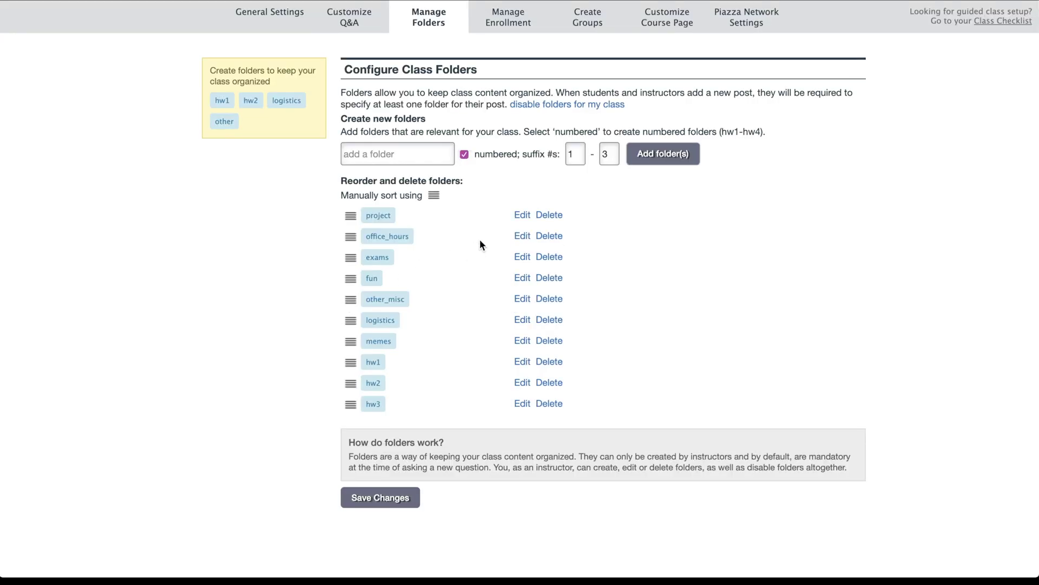
click(523, 214)
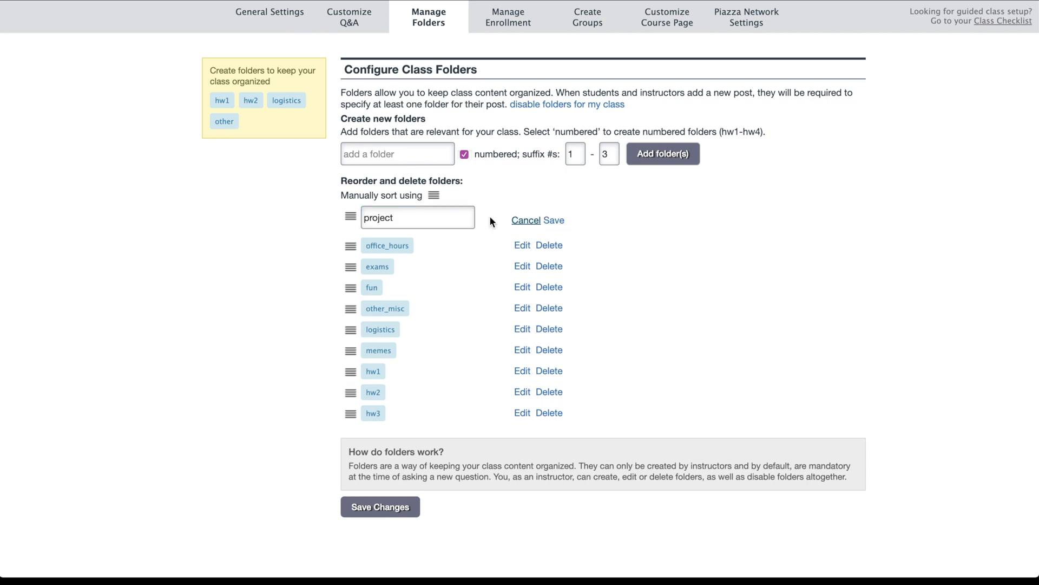
click(463, 217)
text(_part1)
click(556, 220)
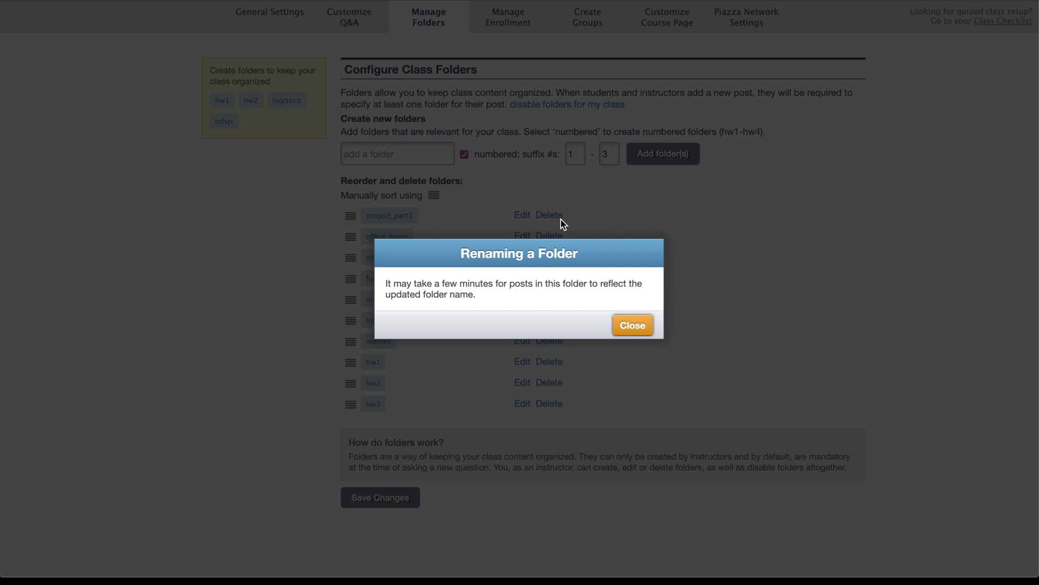
click(632, 325)
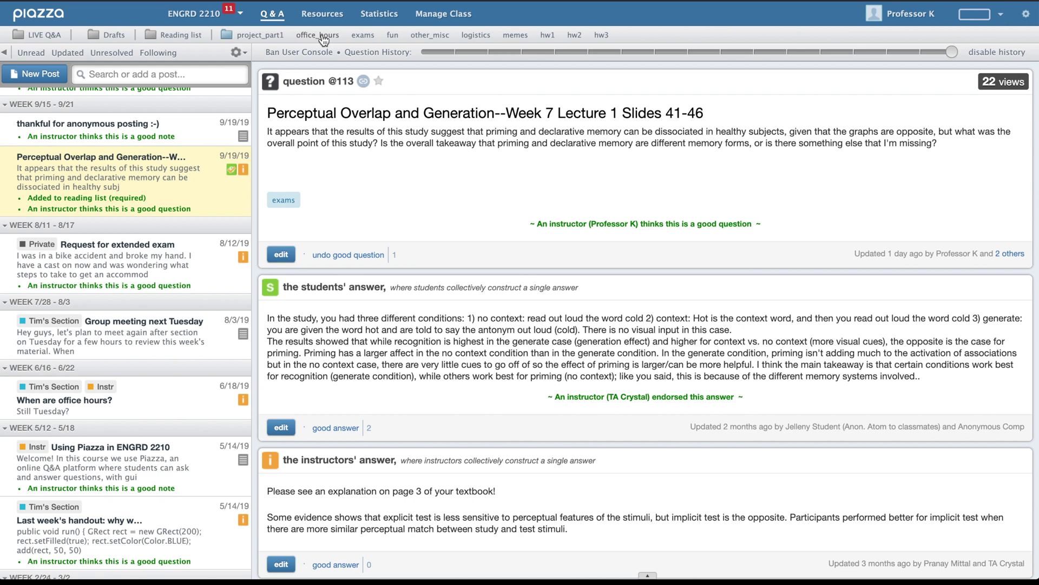
Filter the feed by the logistics and exams folders to reach the Homework groups post.
click(475, 35)
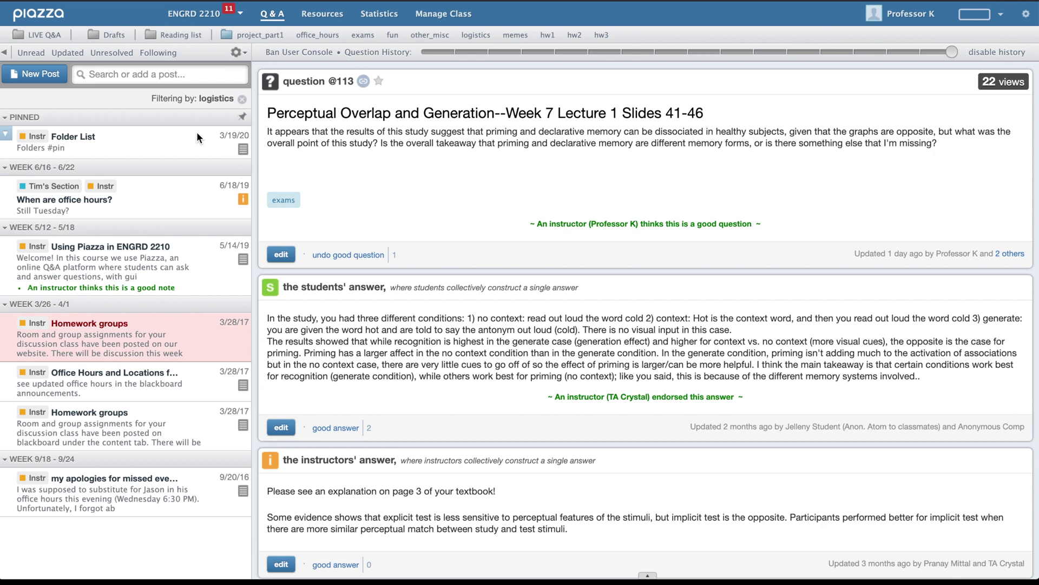
click(363, 35)
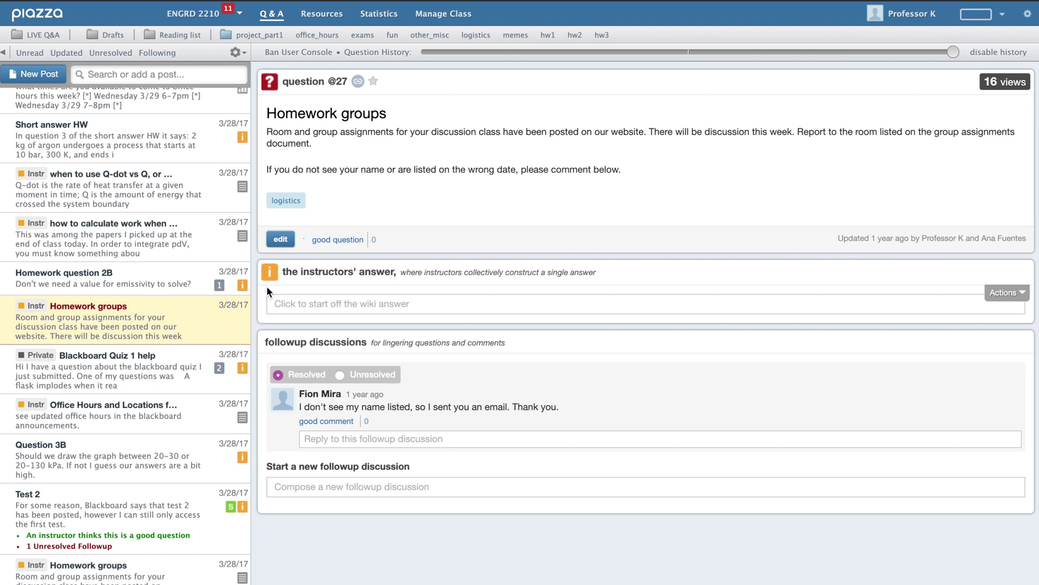
mouse_move(121, 337)
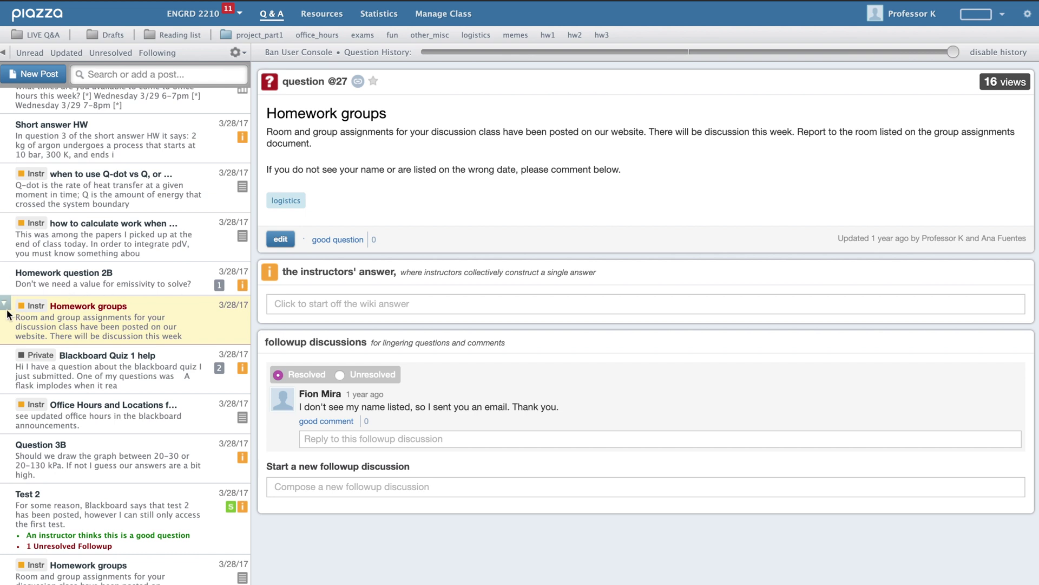
Edit the Homework groups post to end with a #pin line and resubmit it.
click(7, 307)
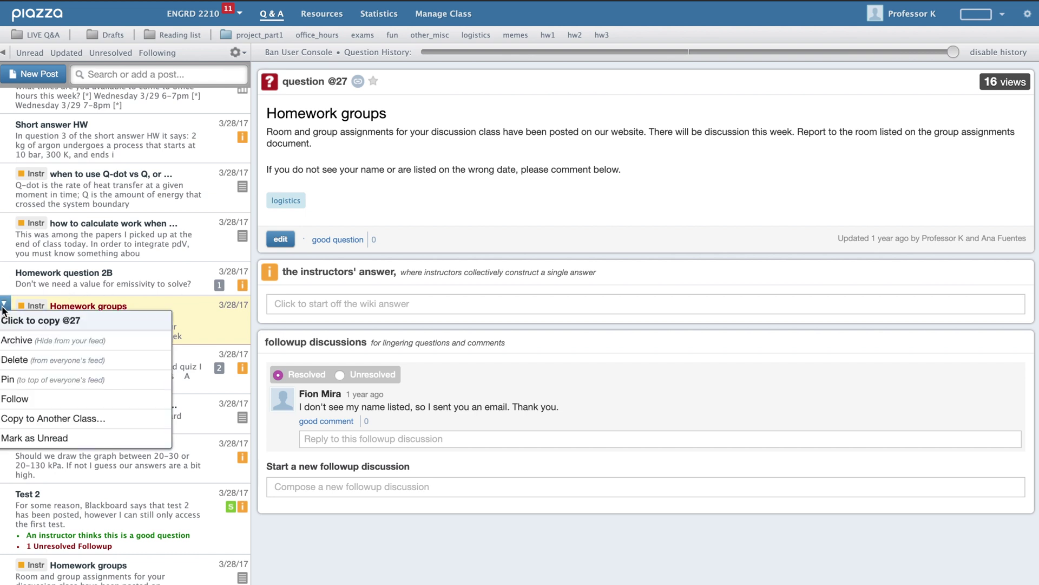
click(34, 381)
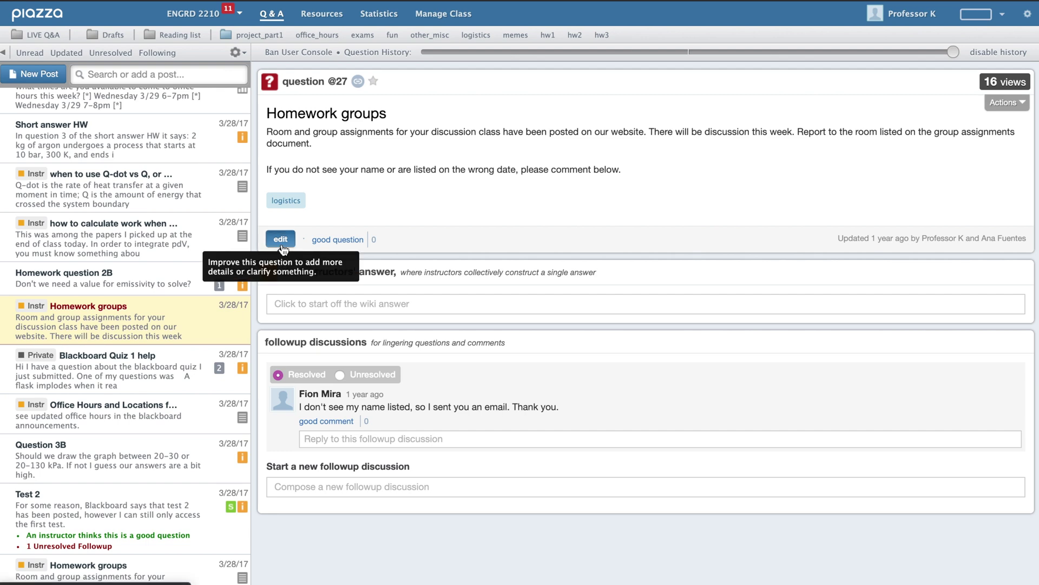
click(280, 238)
key(Return)
key(Return)
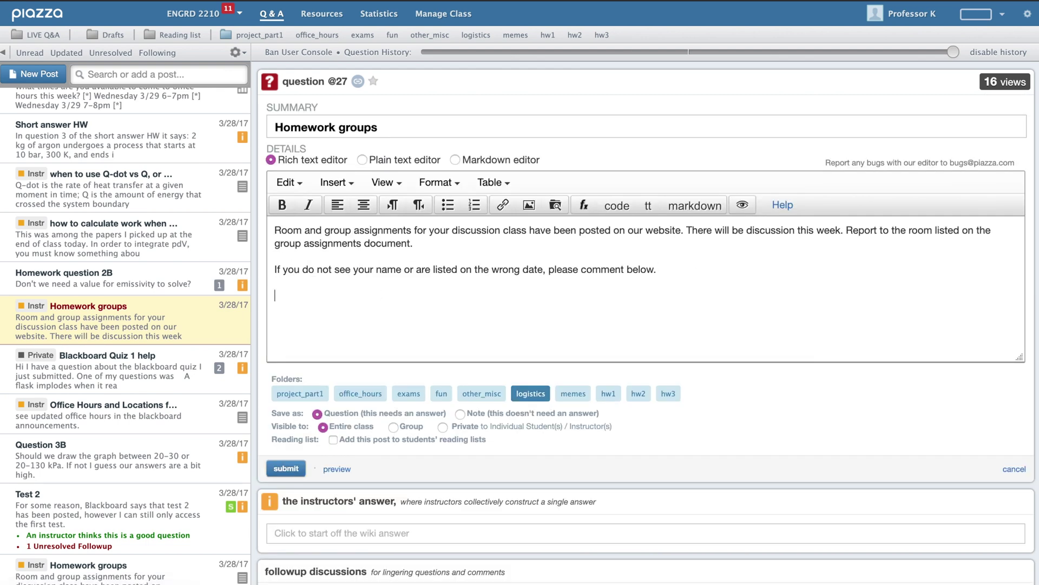
text(#pin)
click(286, 468)
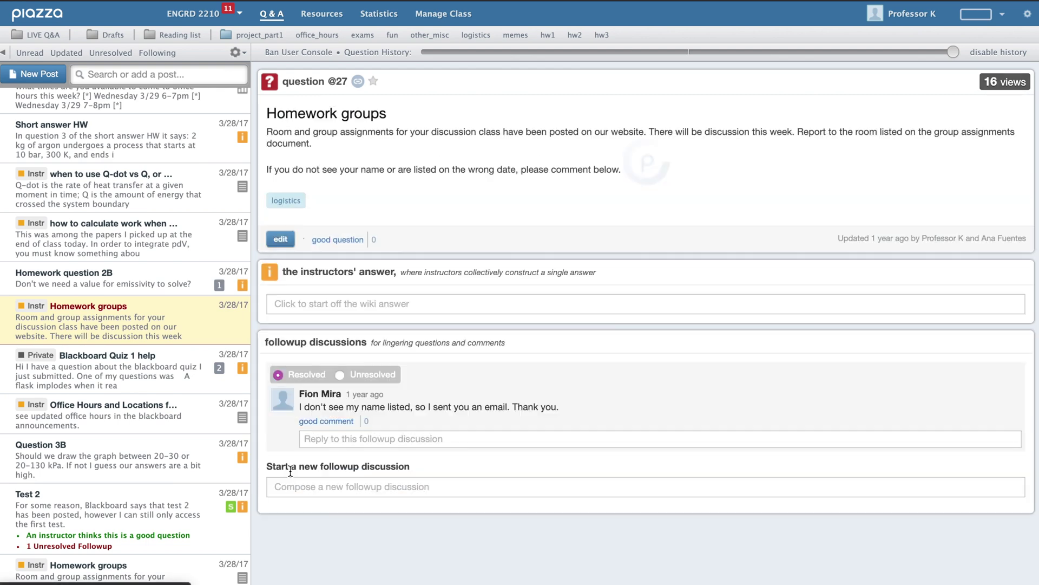
scroll(138, 303, up, 4)
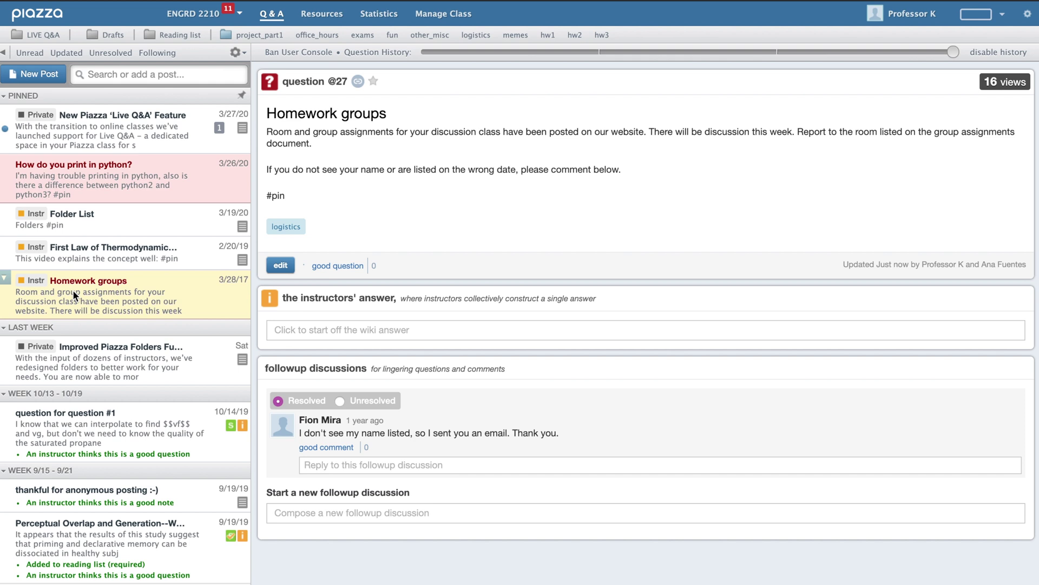
Open the pinned Homework groups post's options to confirm the Unpin choice.
click(6, 279)
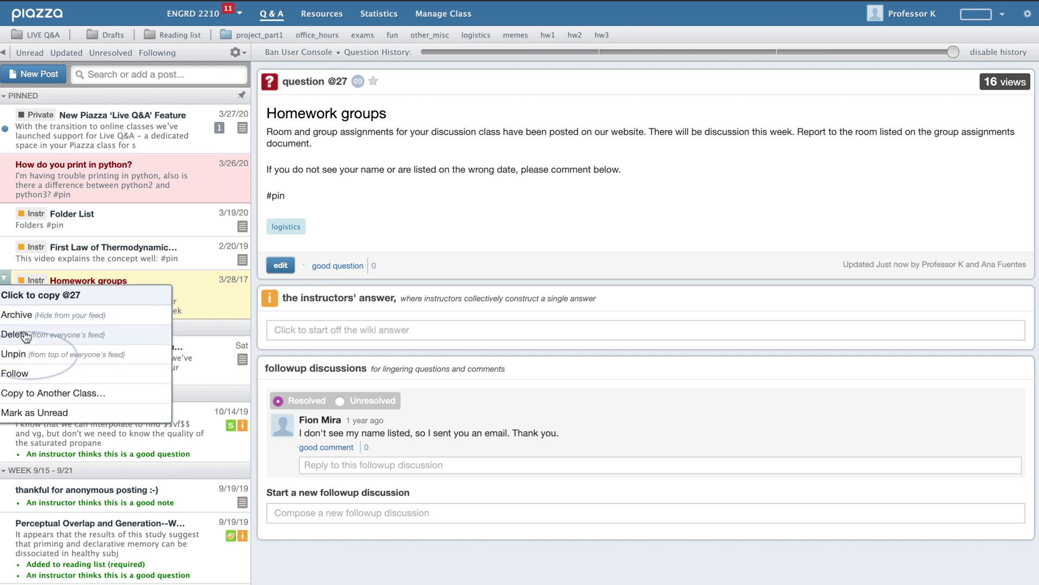